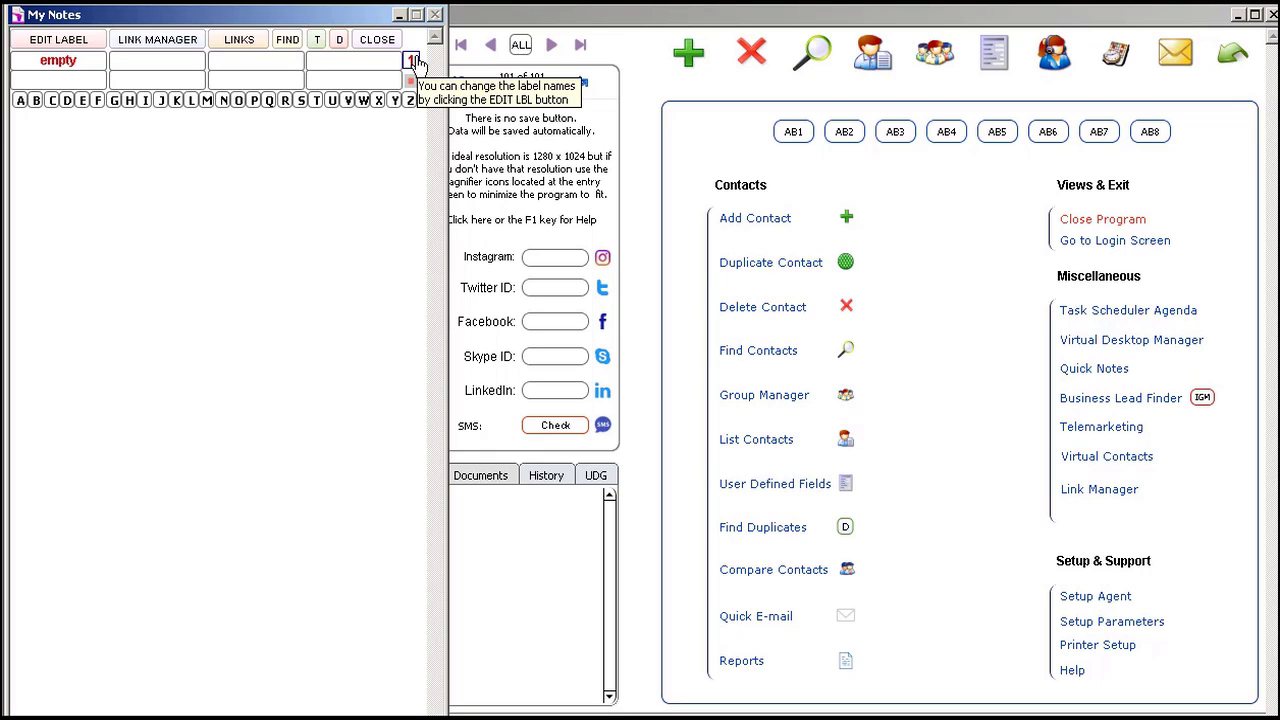
- Rename the first note label, currently "empty", as TO DO
left_click(52, 45)
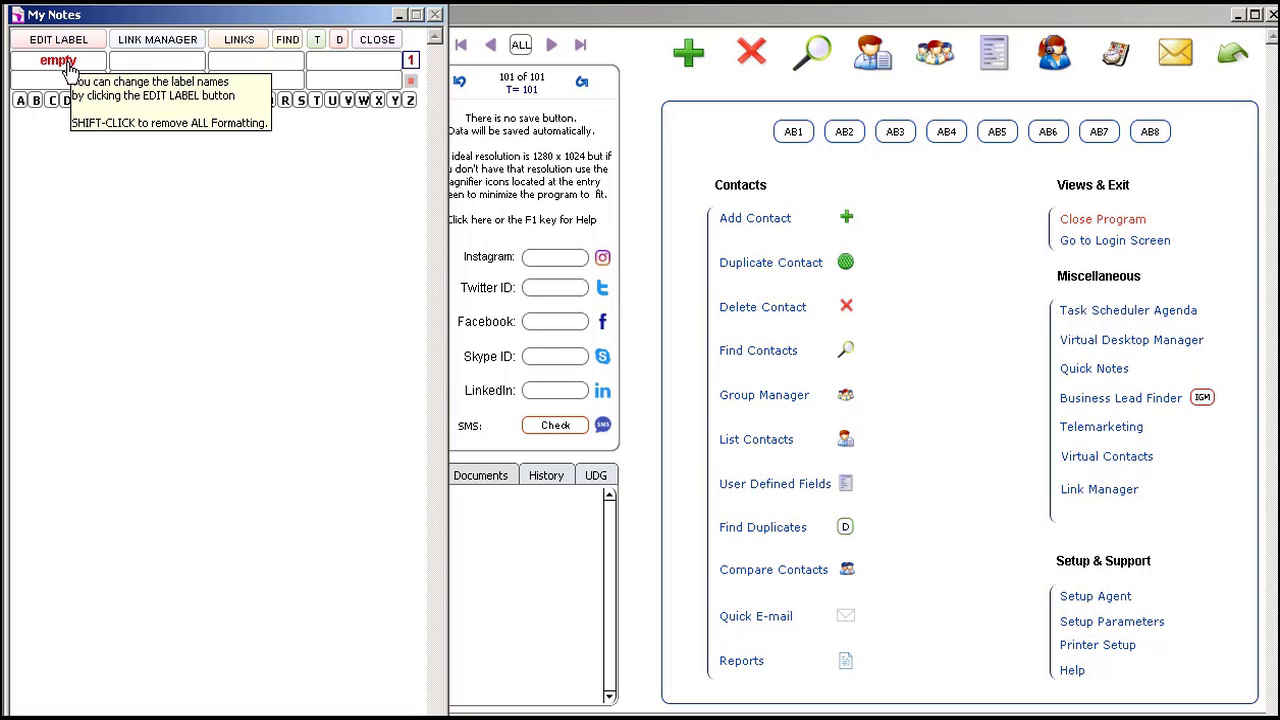
left_click(70, 63)
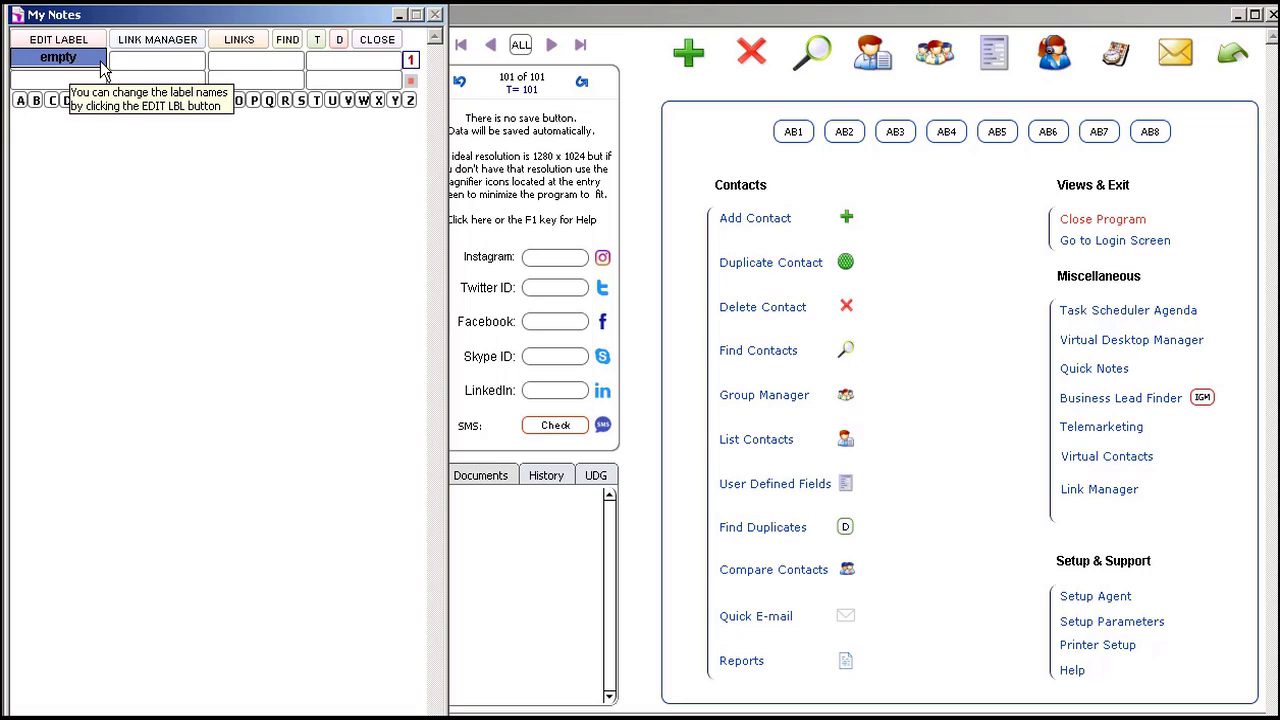
type("TO DO")
key("Return")
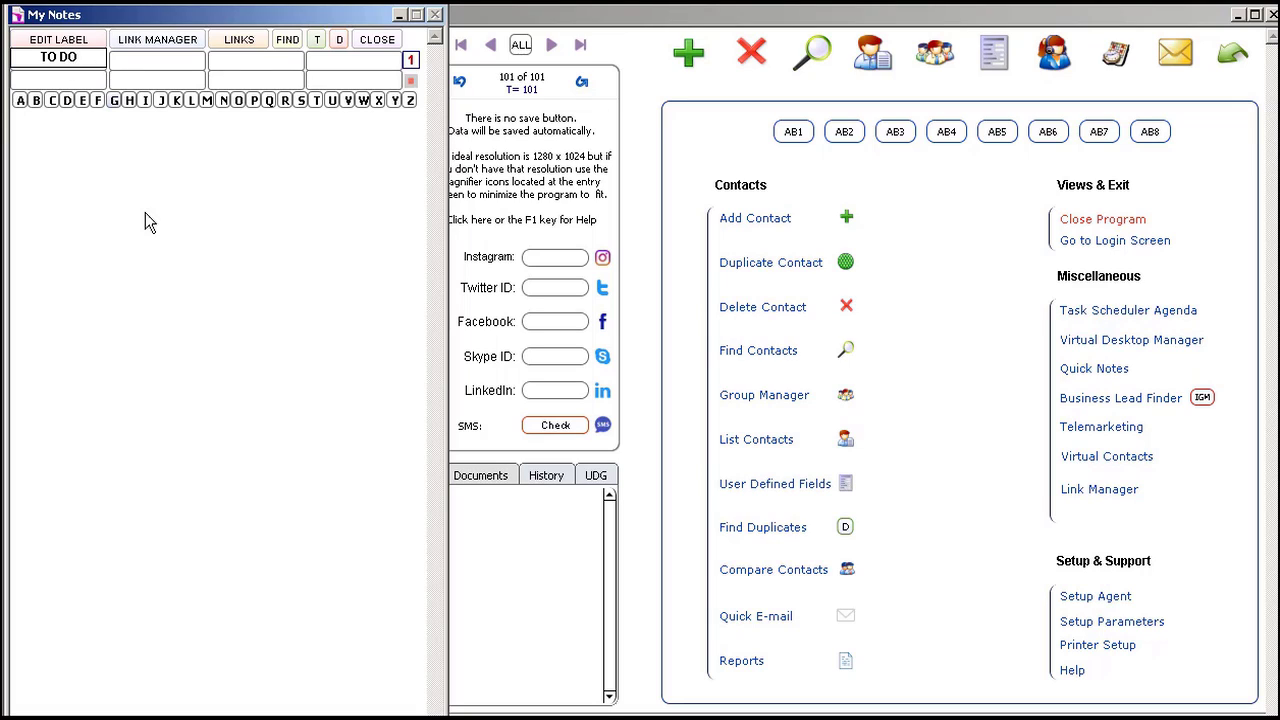
left_click(107, 149)
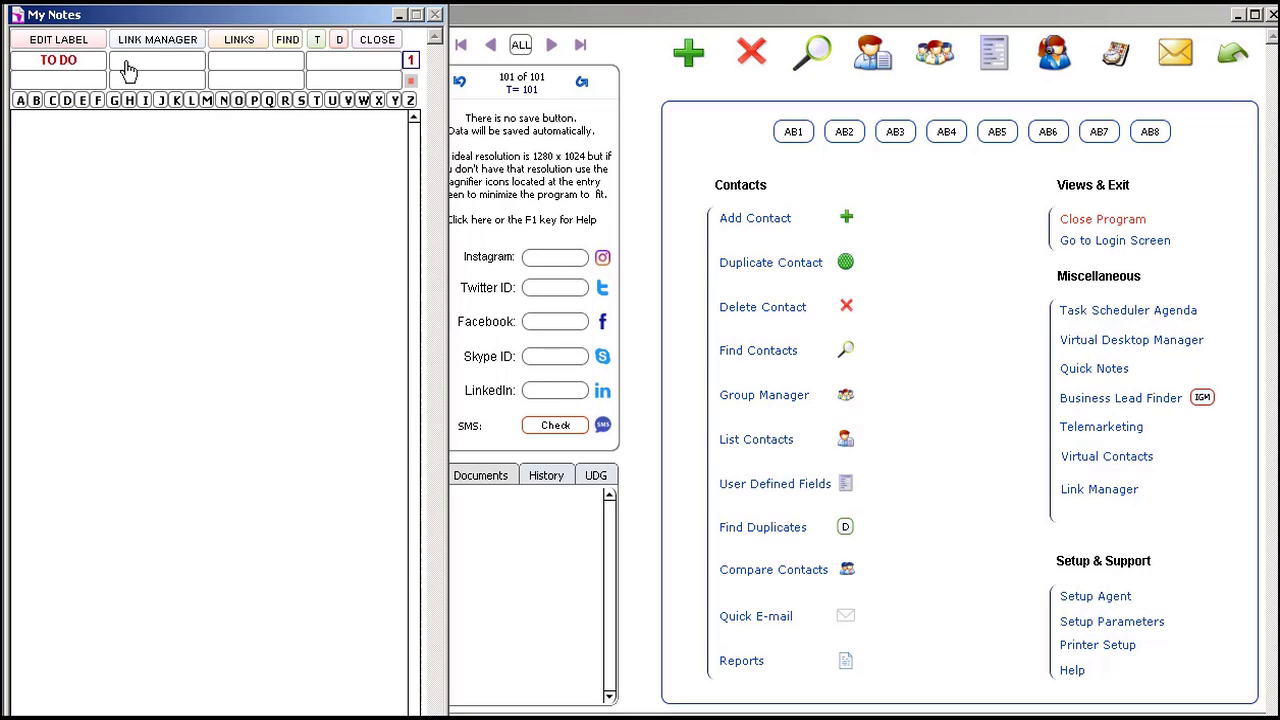
- Name the second note label NUMBERS
left_click(67, 43)
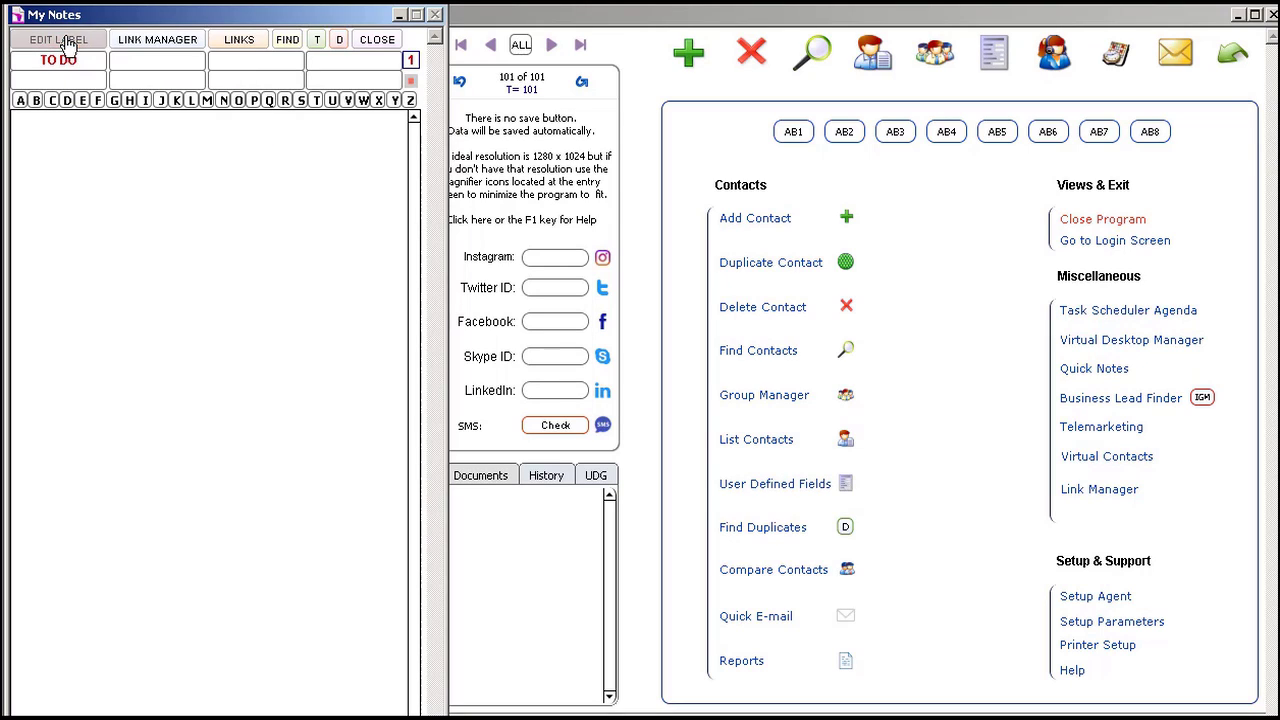
left_click(157, 60)
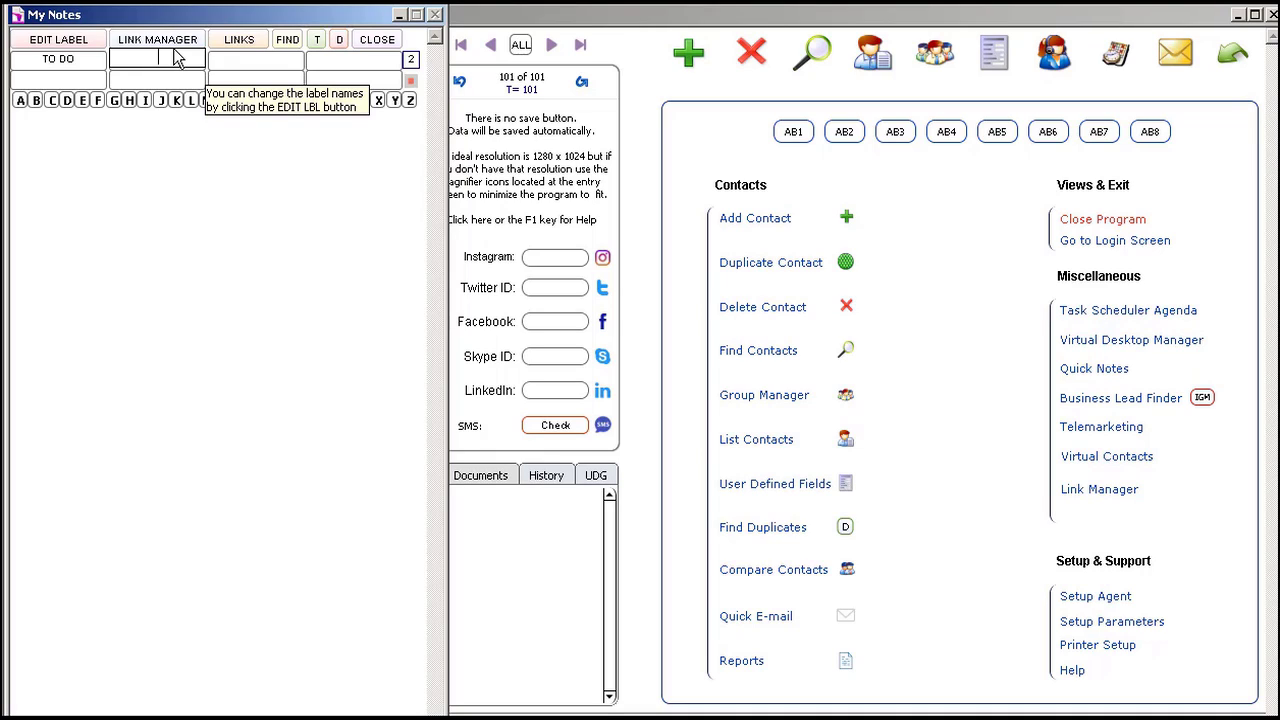
type("CALLS")
key("BackSpace")
key("BackSpace")
key("BackSpace")
key("BackSpace")
key("BackSpace")
type("NUMBER")
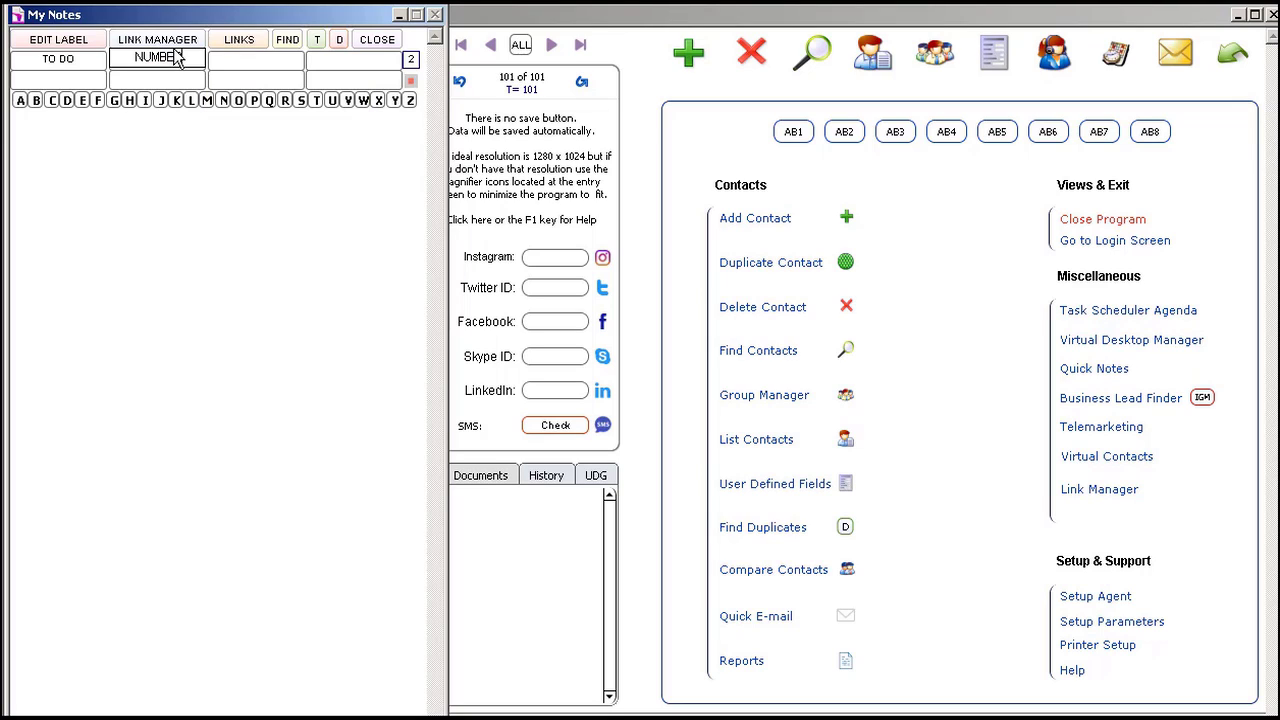
type("S")
left_click(186, 157)
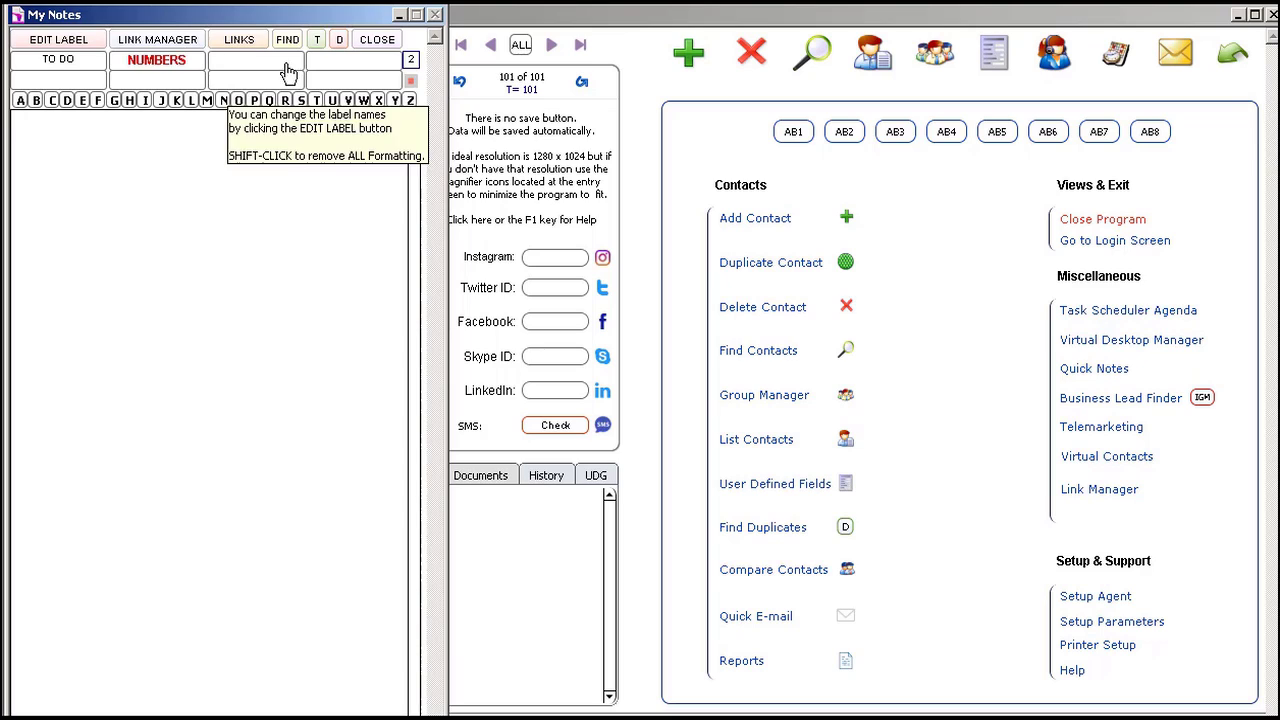
- Check the TO DO and NUMBERS note pages and name the third note label TO BUY
left_click(62, 62)
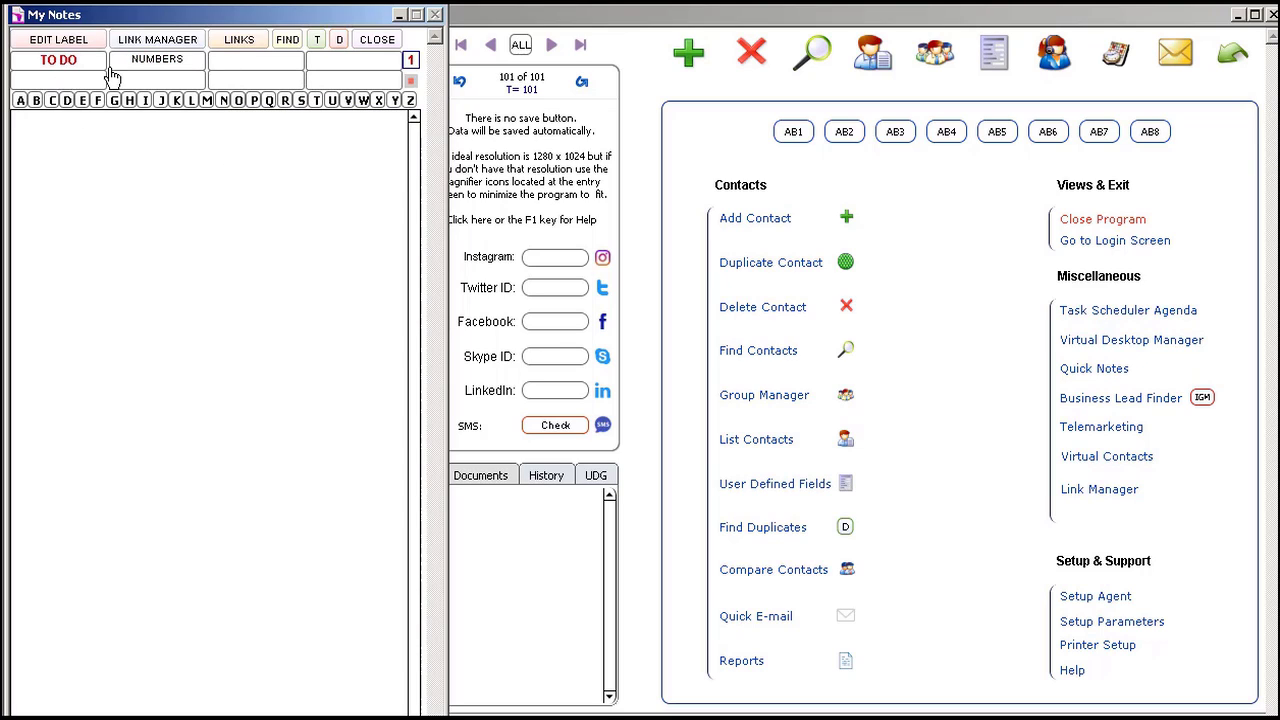
left_click(160, 61)
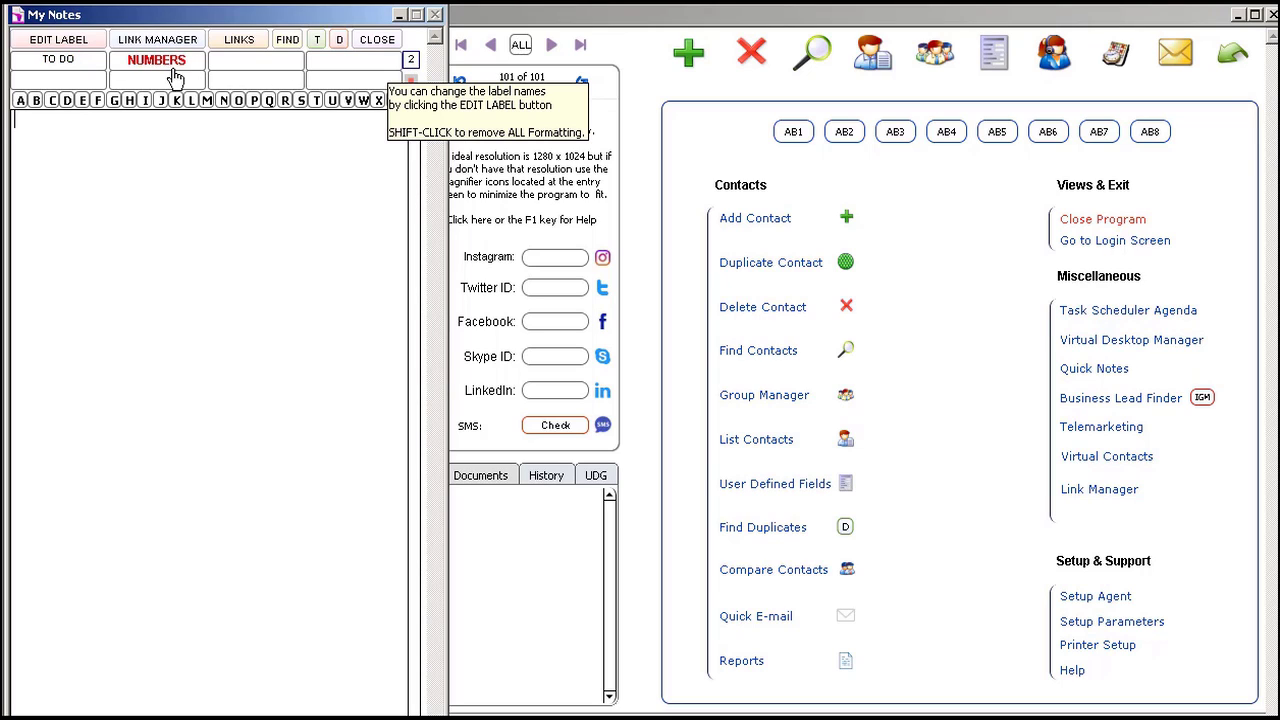
left_click(262, 62)
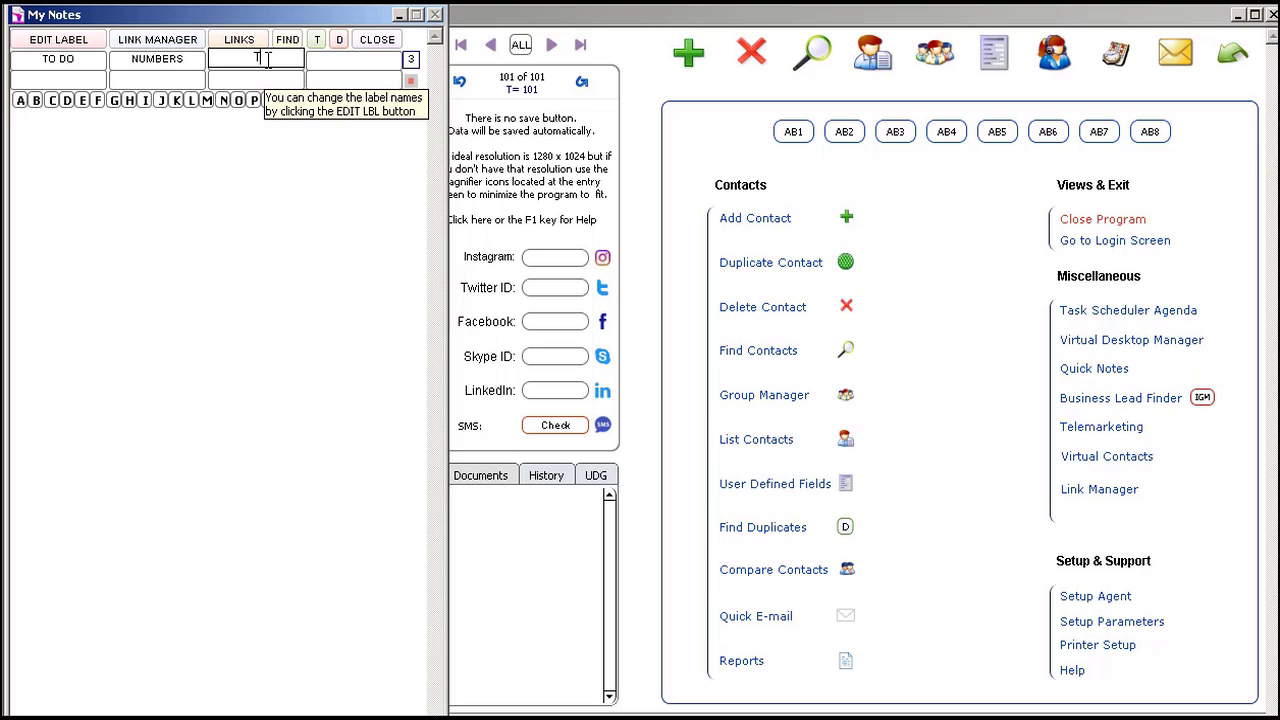
type("TO BUY")
key("Return")
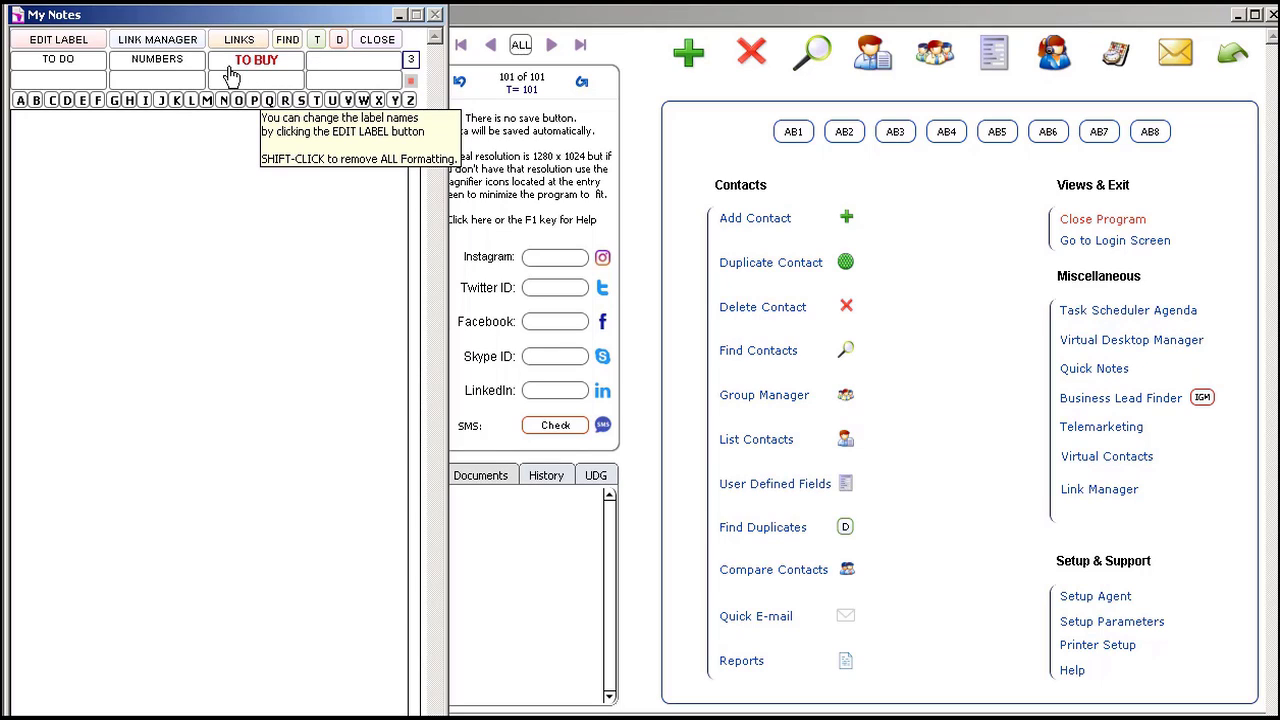
- Enter the sample text "ksjhf sdj jdkjfshkdjf skjd fksjdhfkjsh" in the TO DO note
left_click(90, 62)
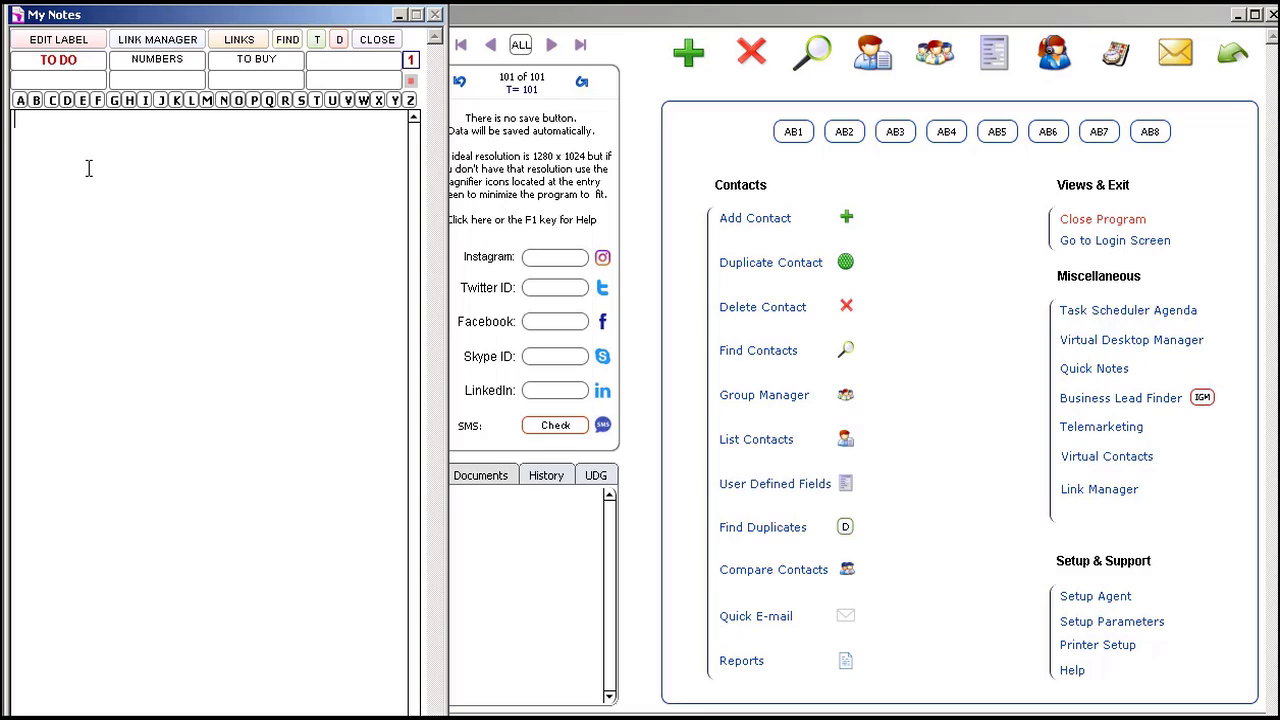
type("ksjhf sdj")
type(" jdkjfs kdjf skjd fksjdhfkjsh")
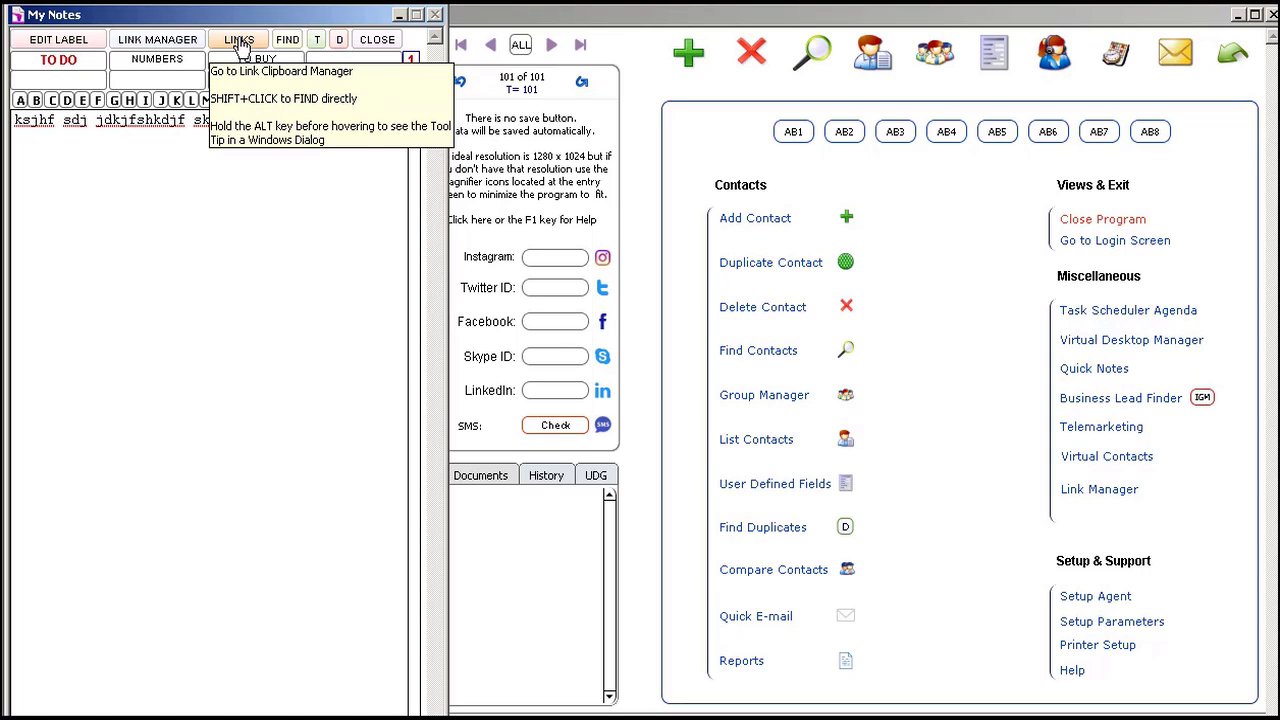
left_click(240, 45)
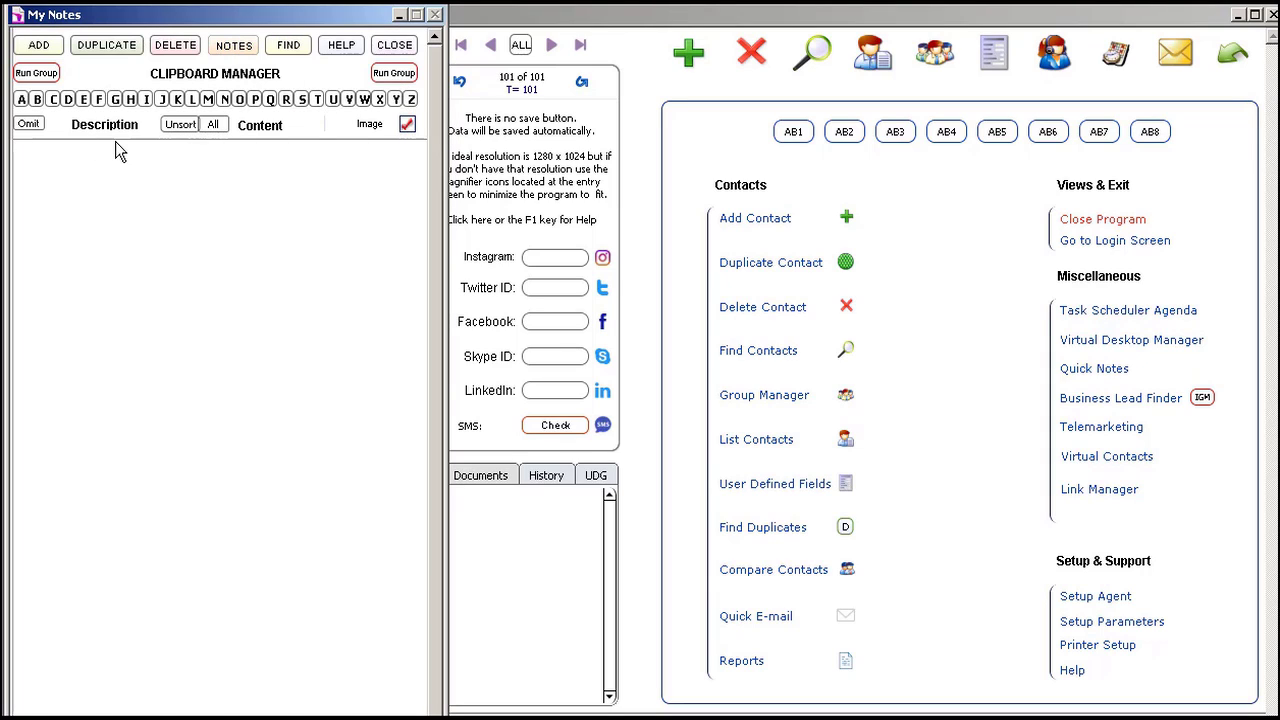
left_click(40, 48)
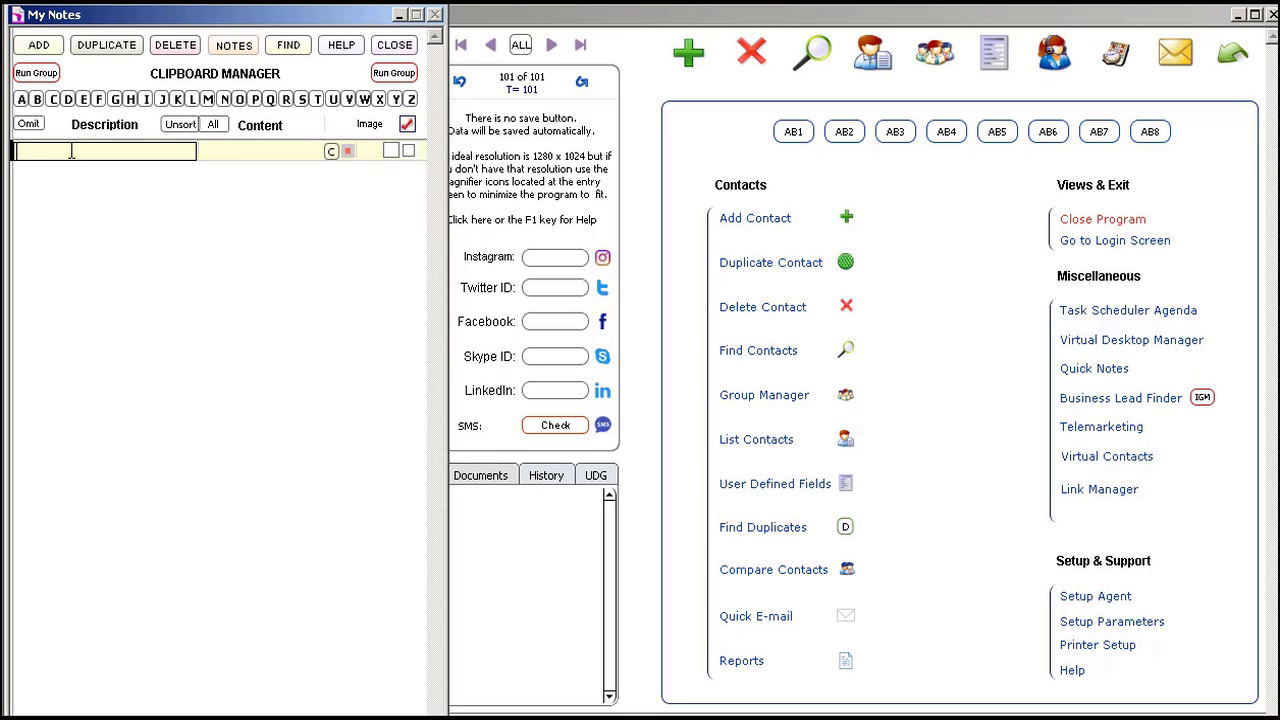
type("Google")
left_click(246, 152)
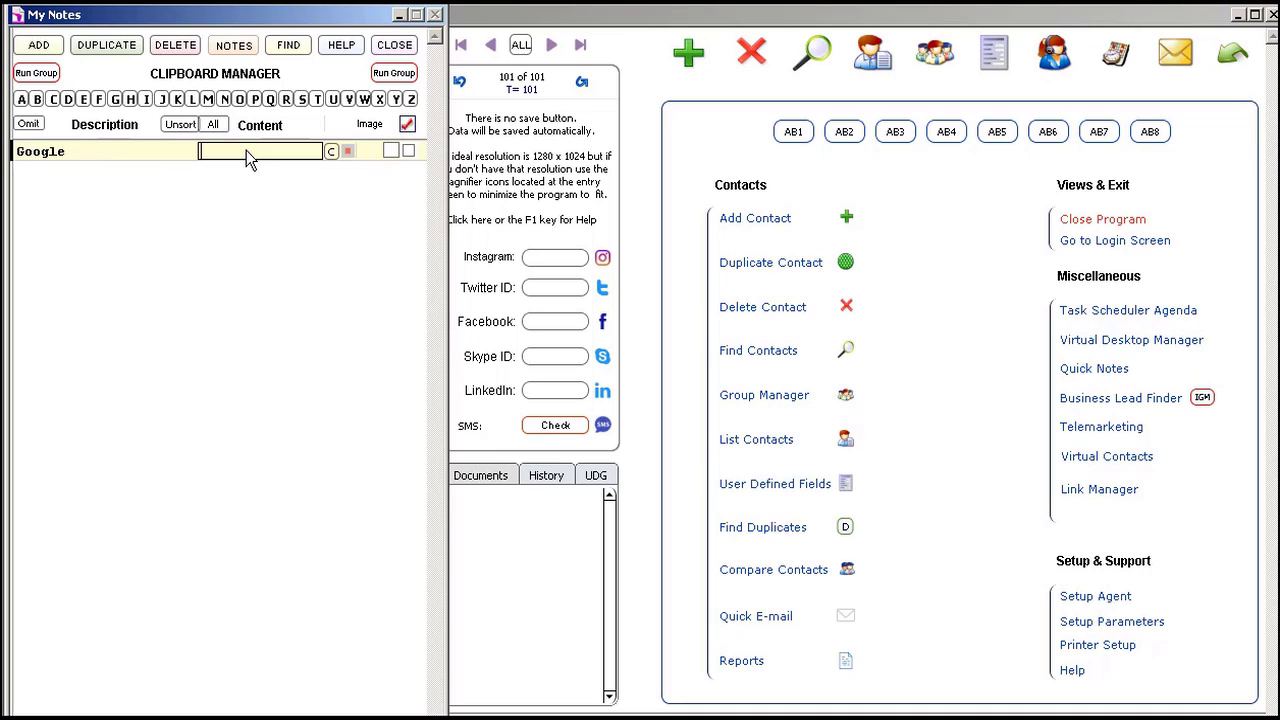
type("www.google.com")
- Assign the Google record to group S
mouse_move(348, 155)
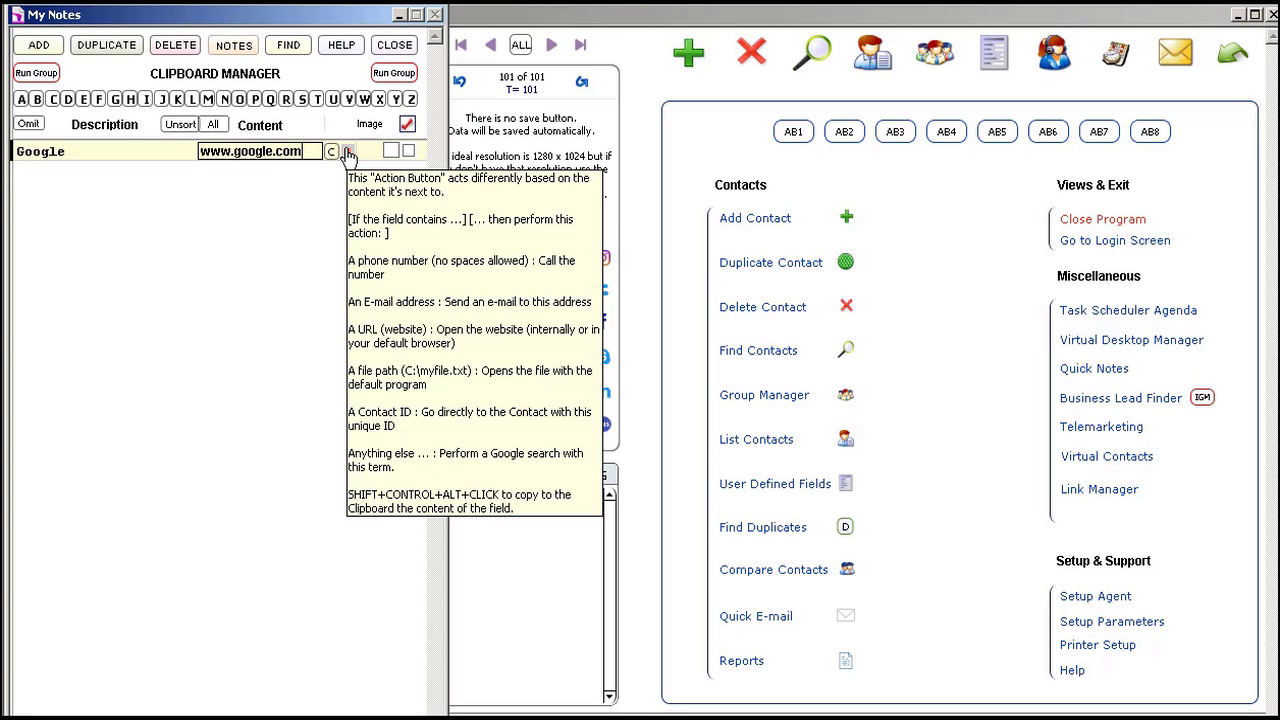
mouse_move(406, 80)
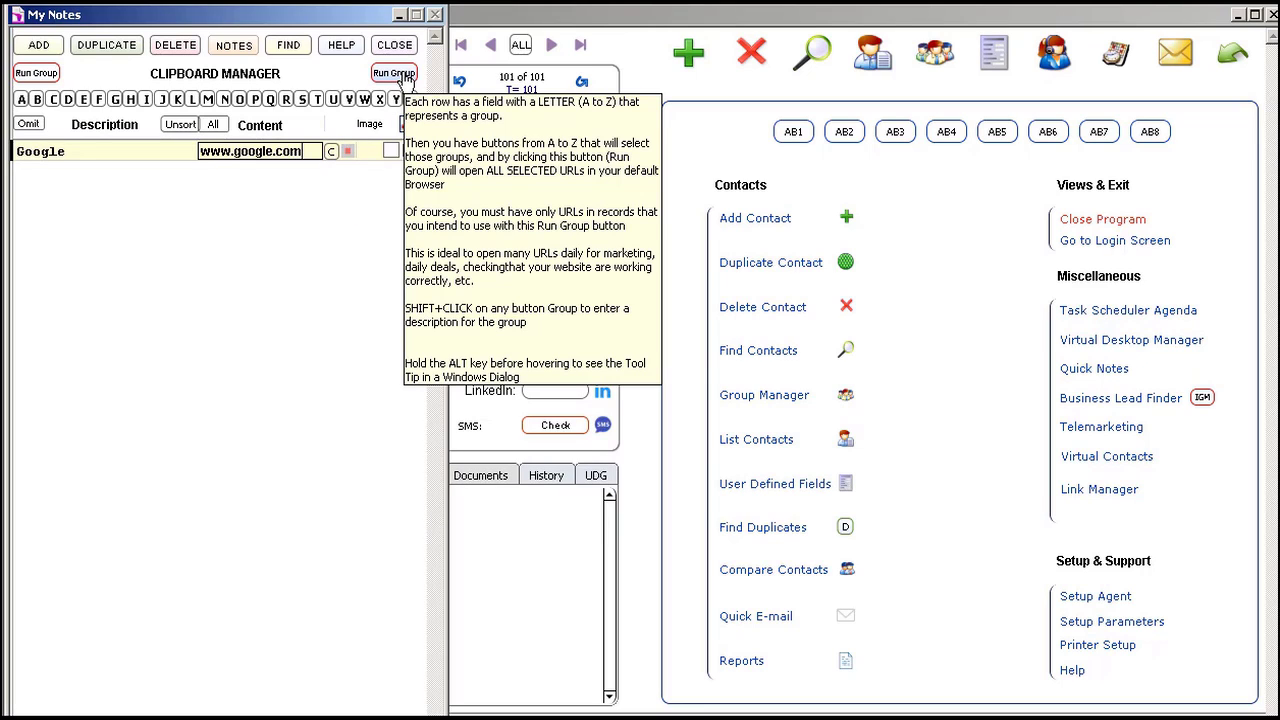
left_click(391, 151)
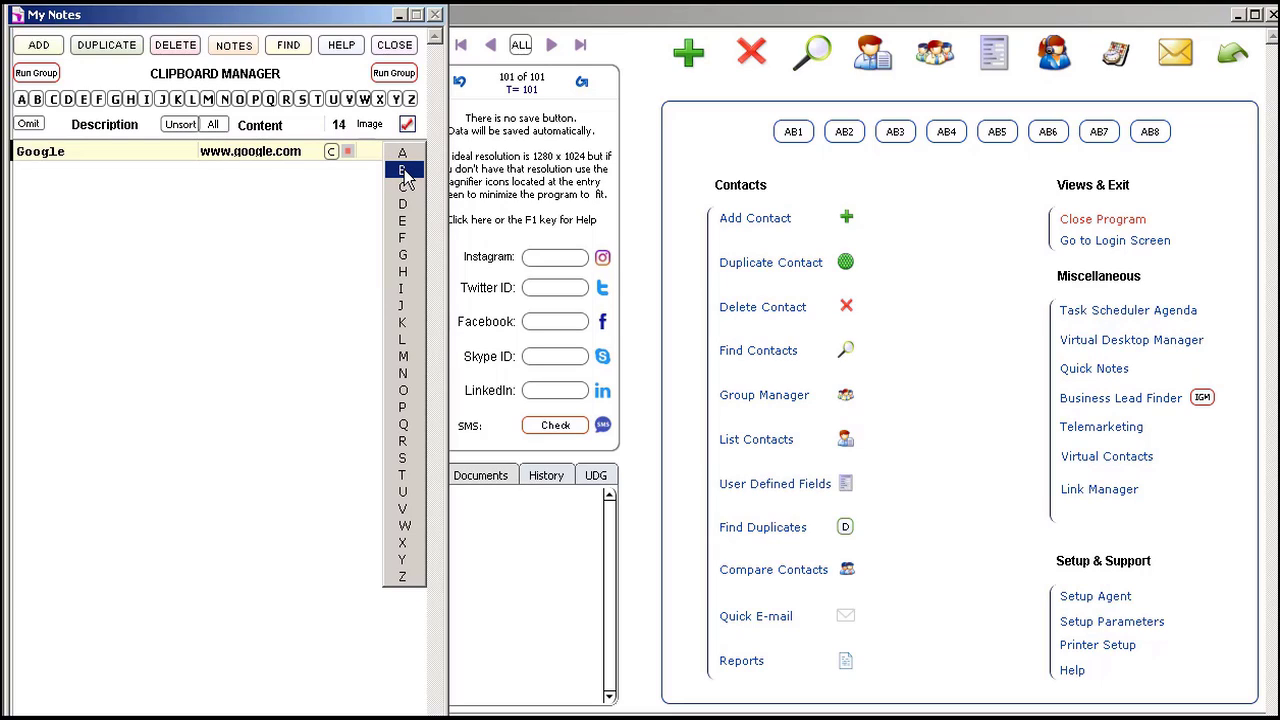
left_click(409, 464)
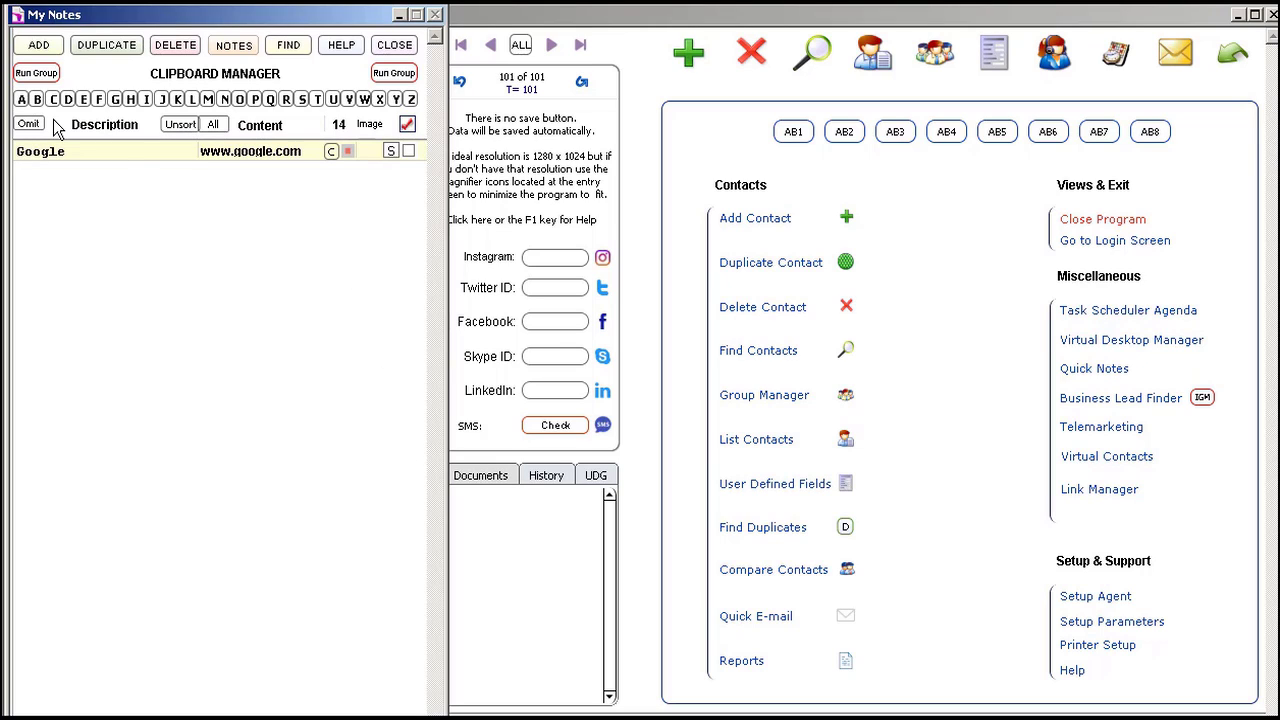
left_click(38, 45)
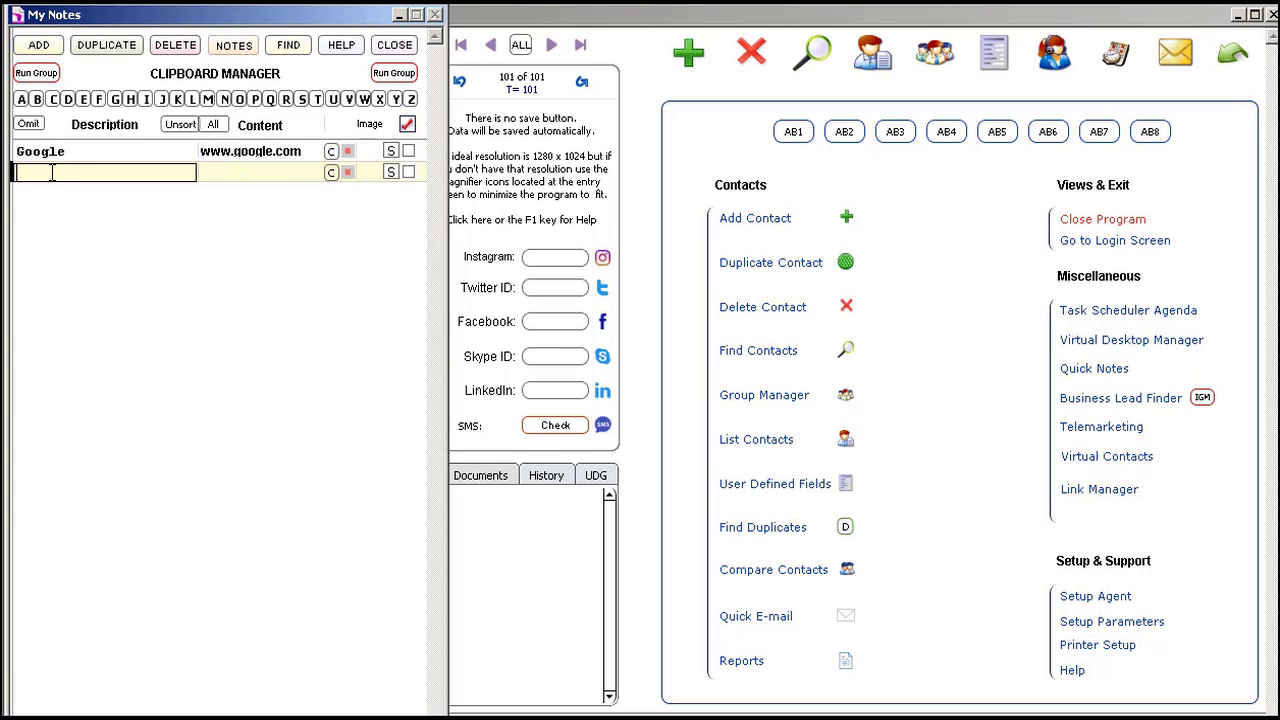
type("Bing")
left_click(239, 173)
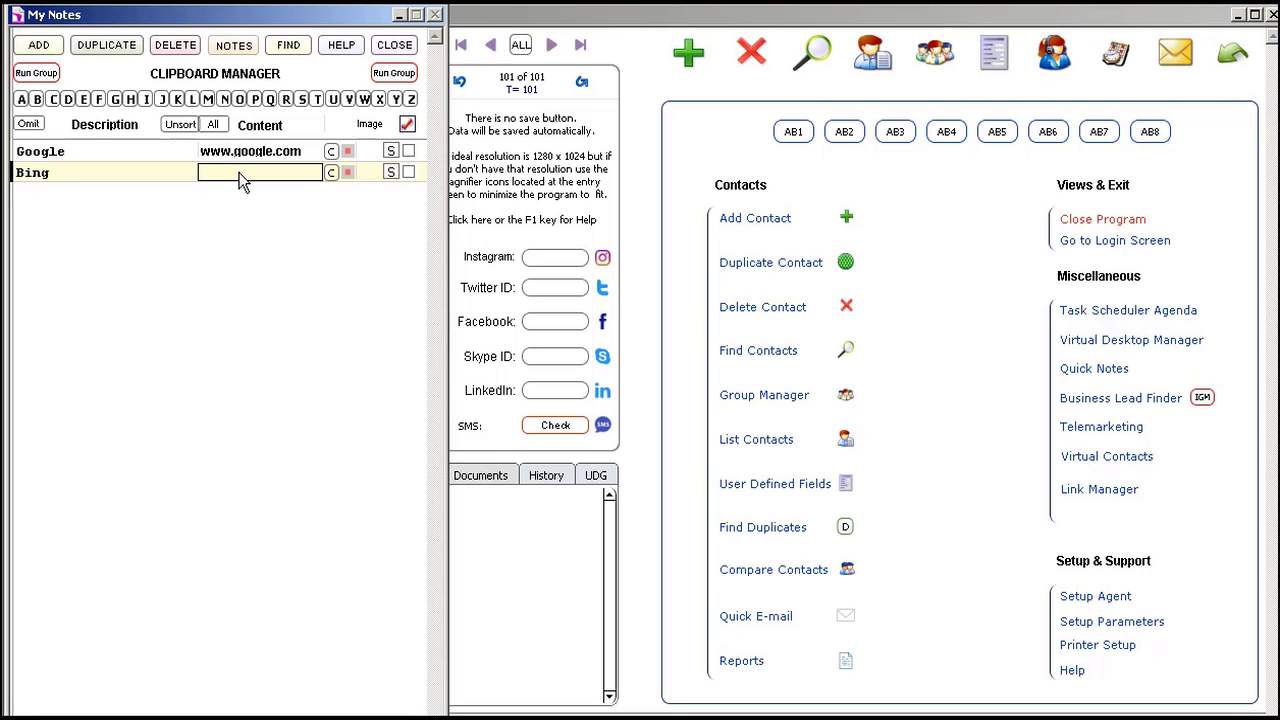
type("www.bing.com")
- Filter the Clipboard Manager records to those whose descriptions start with the letter B
mouse_move(404, 77)
left_click(270, 99)
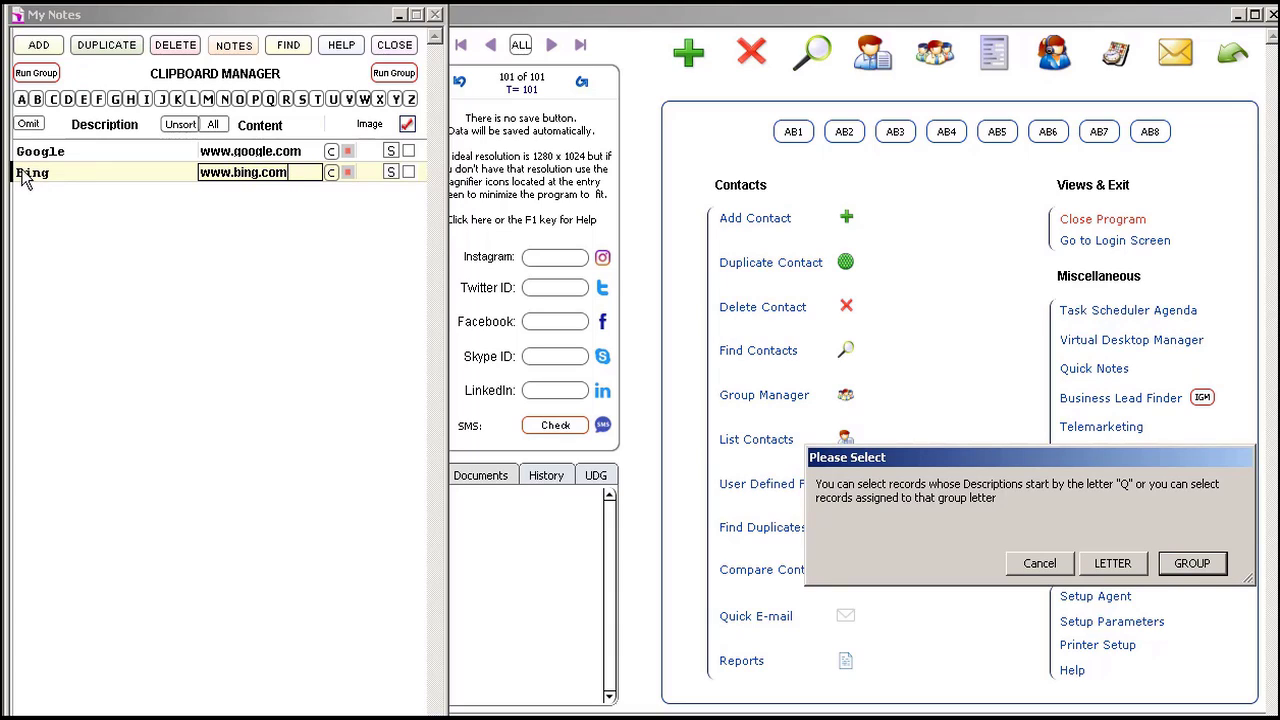
left_click(1034, 567)
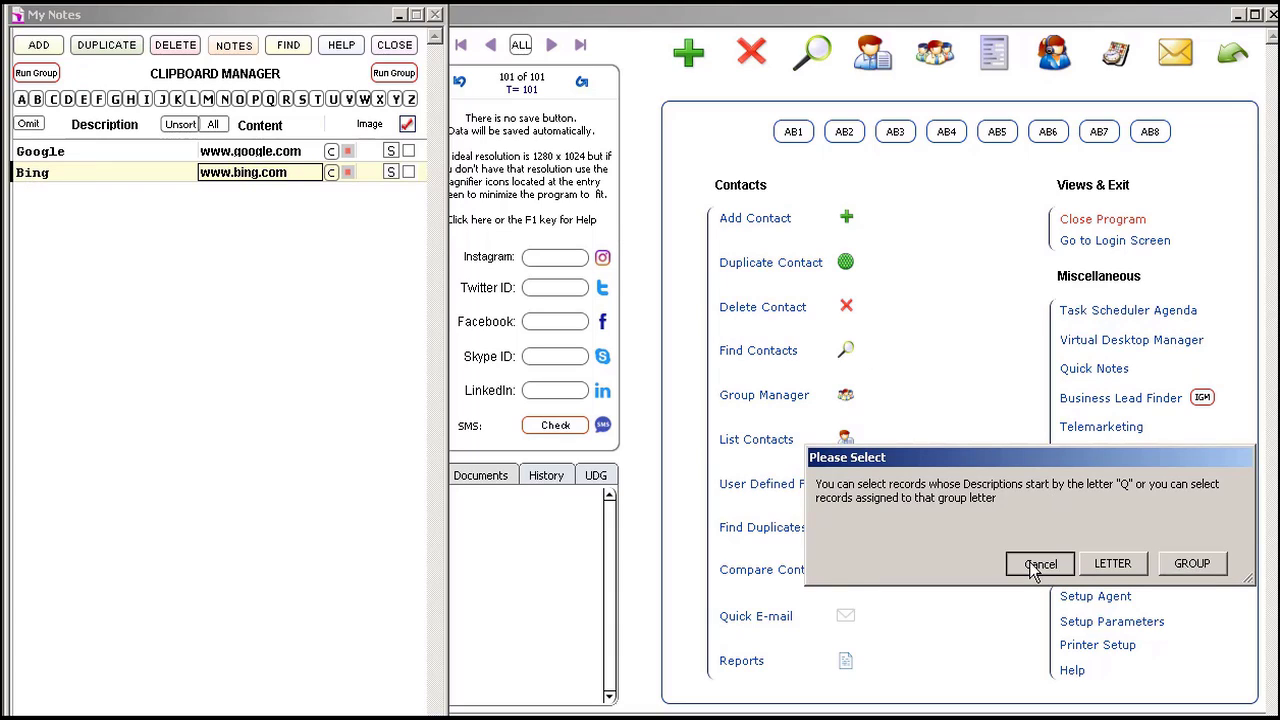
left_click(37, 100)
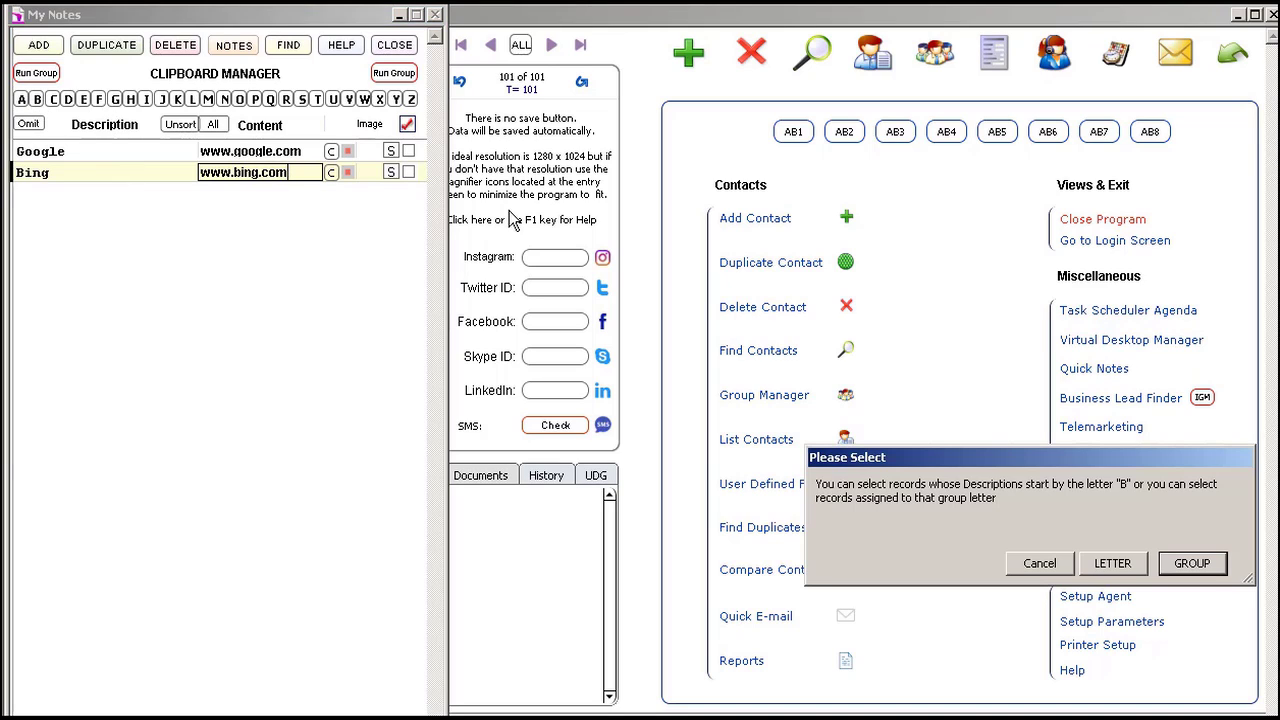
left_click(1112, 566)
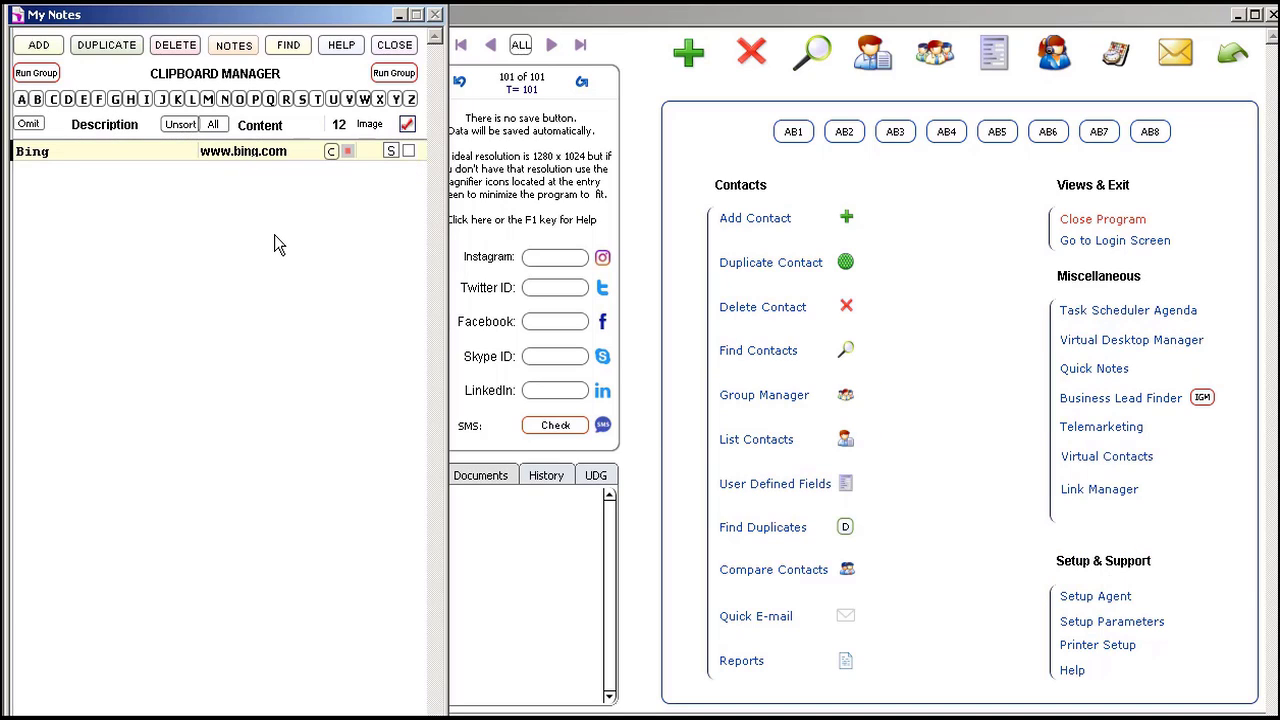
- Select the records assigned to group S from all Clipboard Manager records
left_click(302, 101)
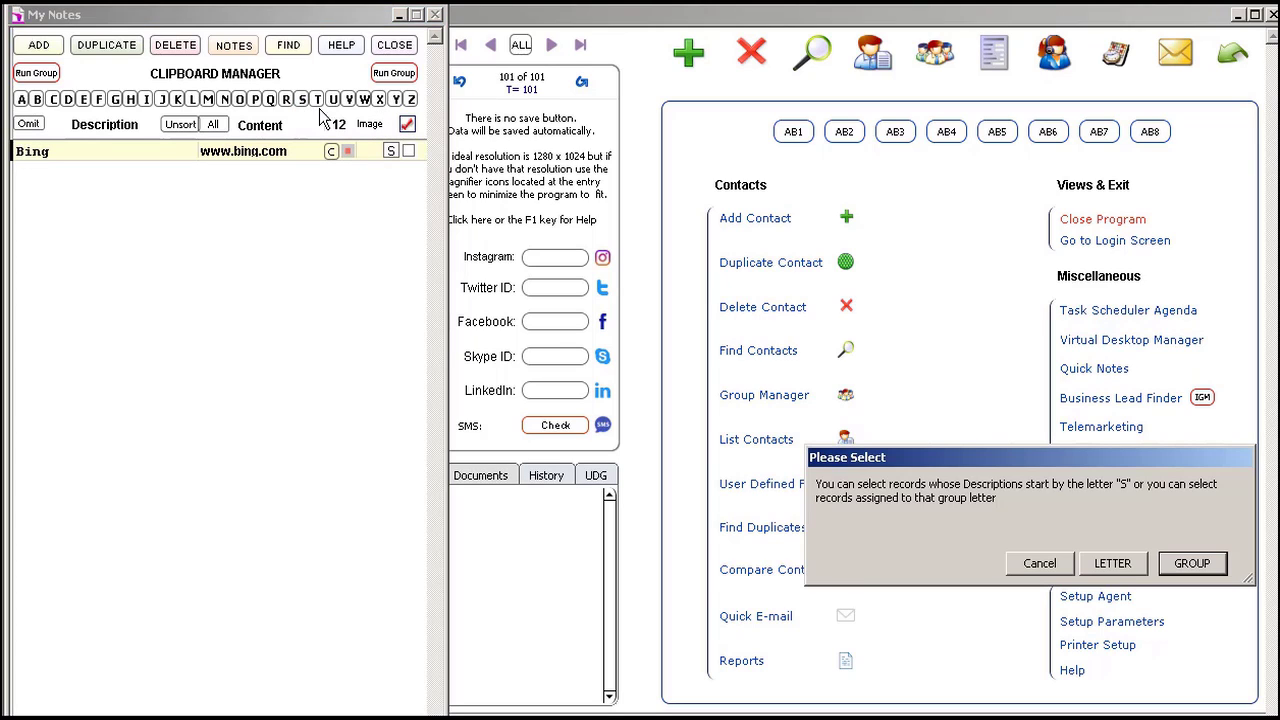
left_click(1191, 564)
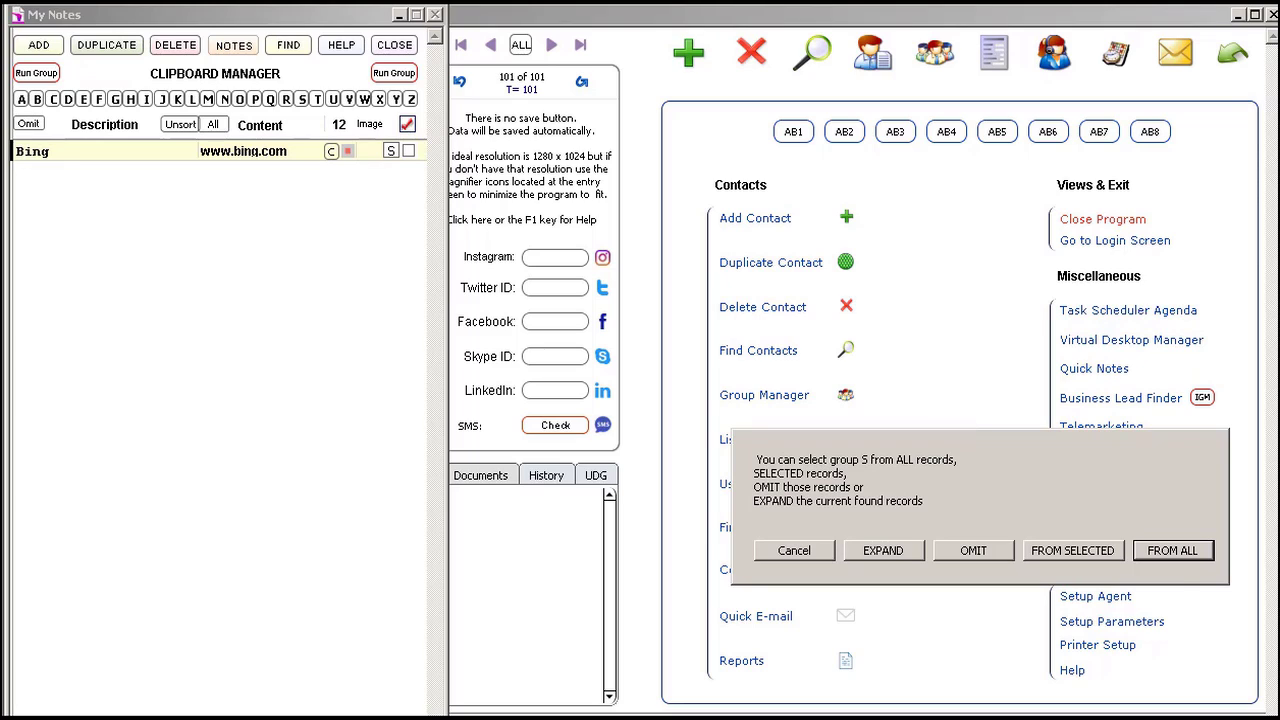
left_click(1145, 549)
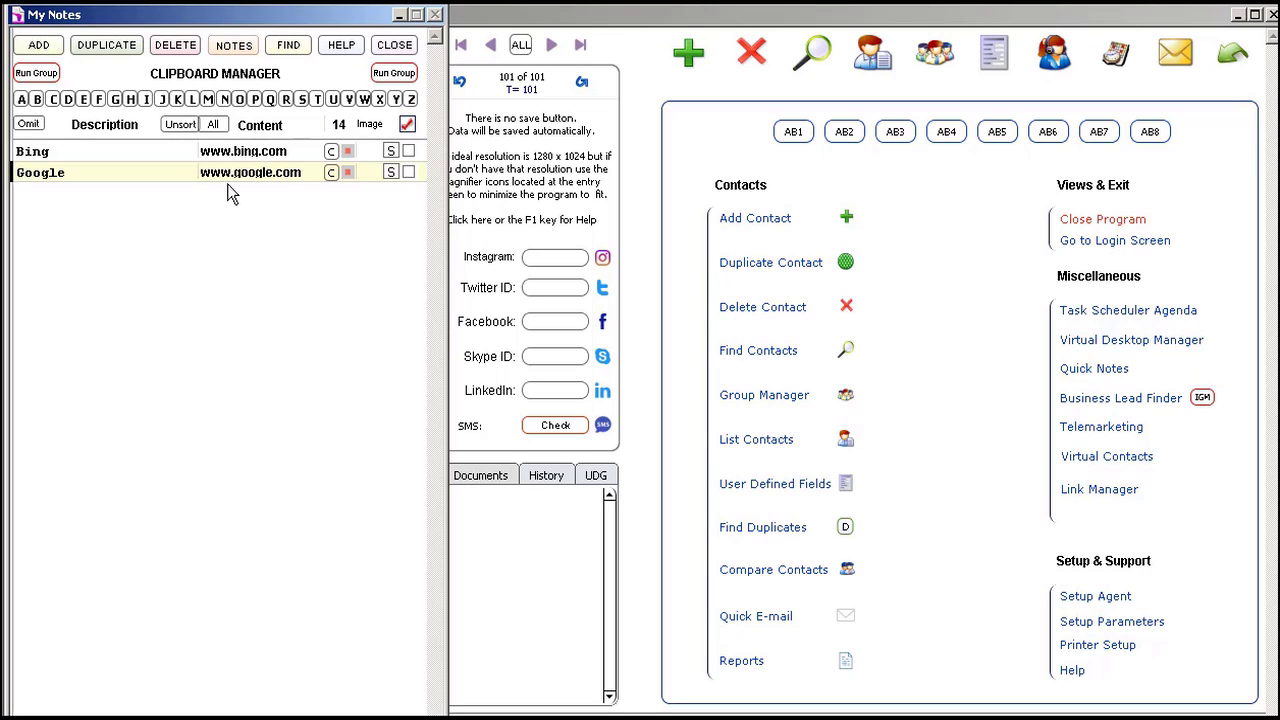
- Return to the notes, insert the date 10/10/2018 below the TO DO note's text, and close My Notes
left_click(236, 50)
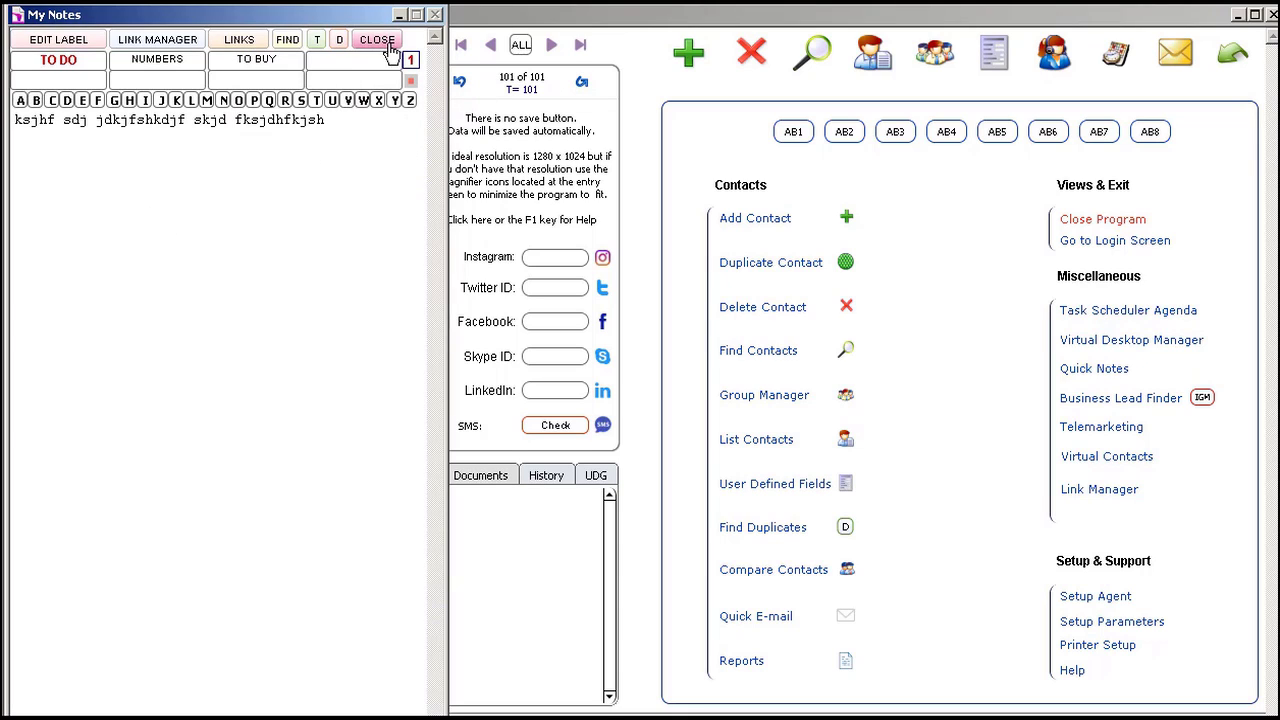
left_click(343, 120)
left_click(316, 40)
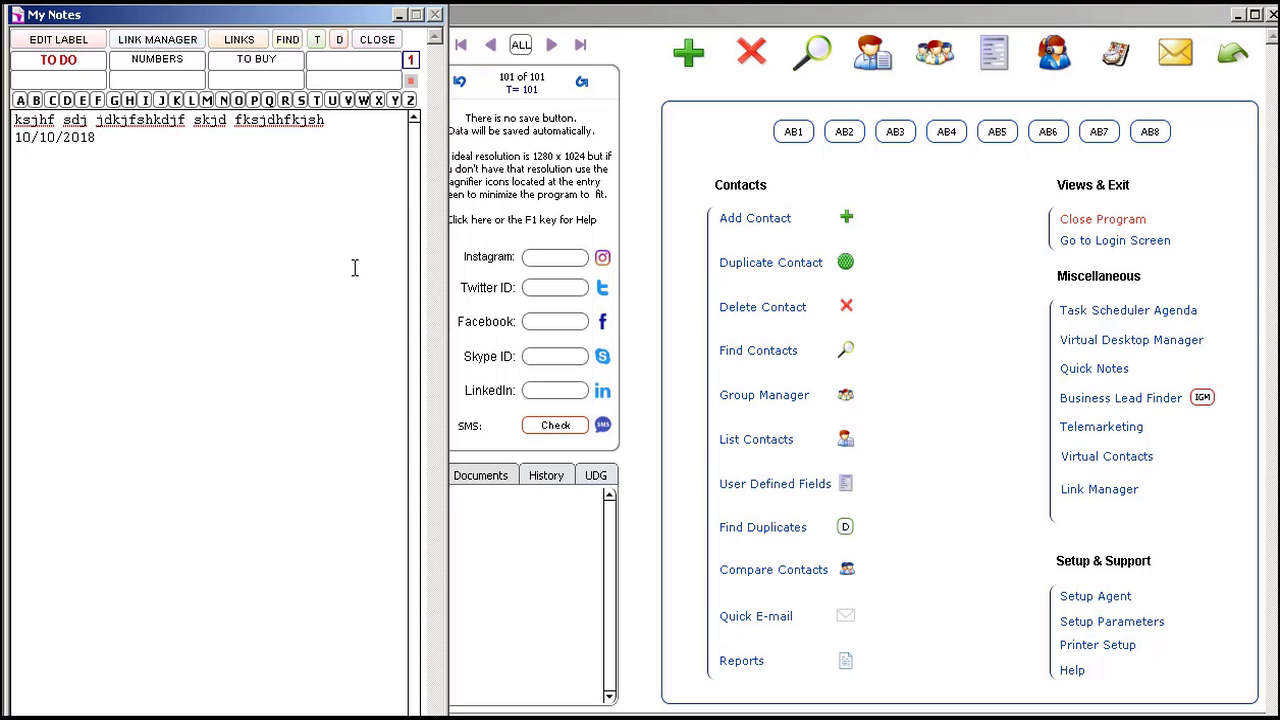
left_click(378, 48)
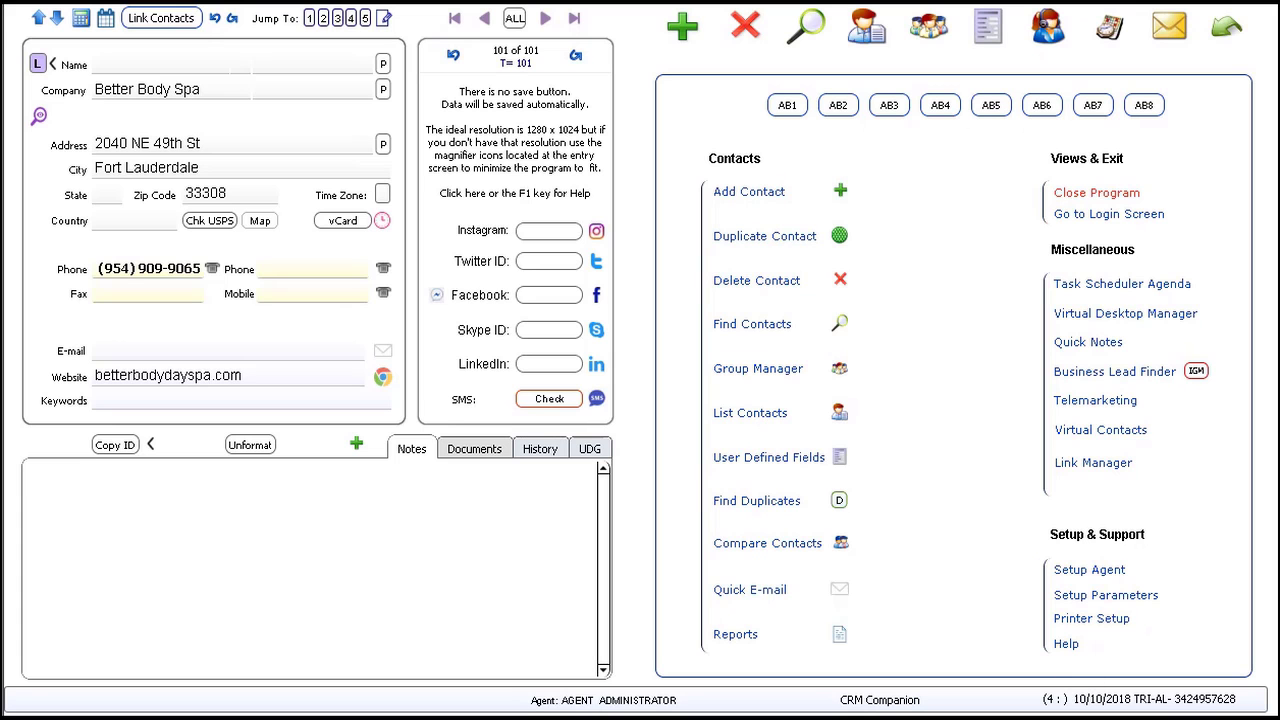